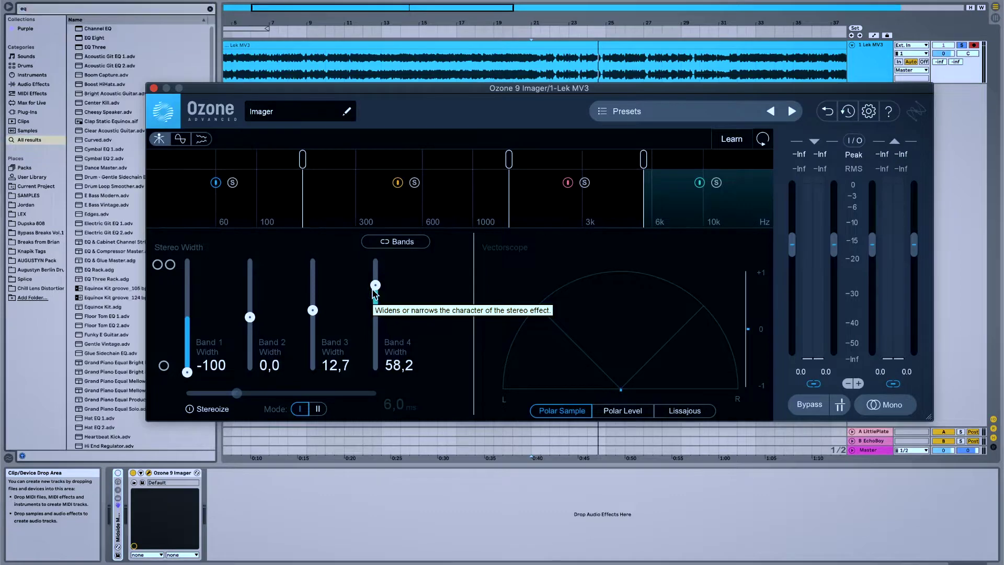
Add Ozone 9 Equalizer to the track after the Imager and set it to Mid/Side processing
{"action": "scroll", "coordinate": [126, 182], "scroll_direction": "down", "scroll_amount": 10}
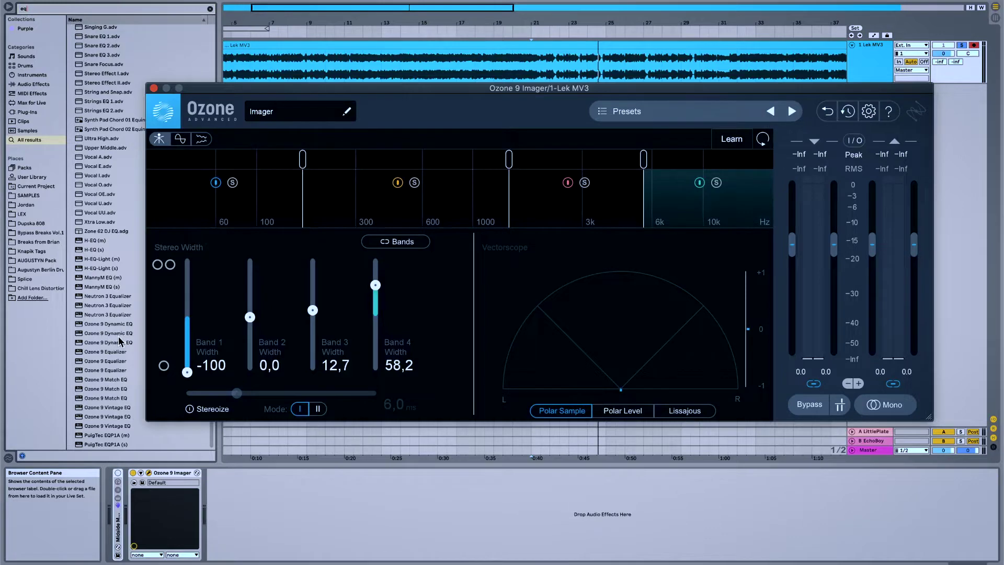
{"action": "double_click", "coordinate": [119, 362]}
{"action": "left_click", "coordinate": [471, 153]}
{"action": "left_click", "coordinate": [446, 190]}
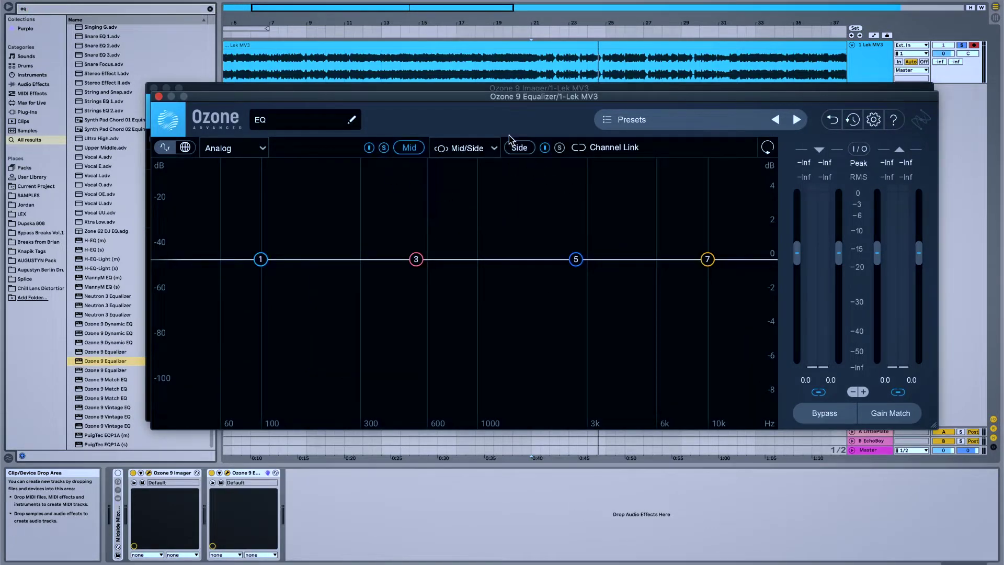
Try a side-channel curve with a 6 dB Baxandall Treble boost at 4235 Hz and a 9.2 dB Baxandall Bass cut at 405 Hz
{"action": "left_click_drag", "start_coordinate": [707, 259], "coordinate": [621, 158]}
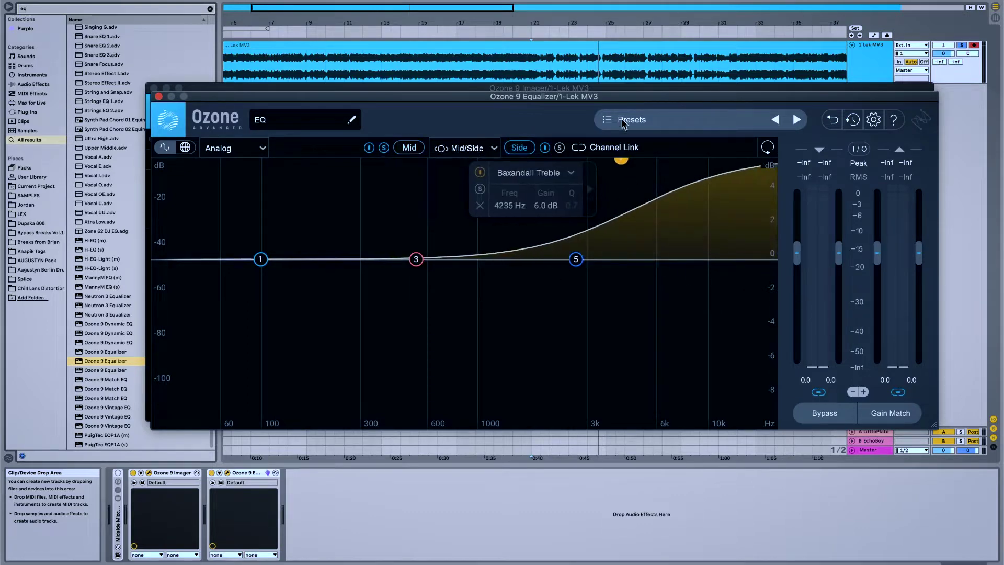
{"action": "left_click", "coordinate": [571, 260]}
{"action": "left_click_drag", "start_coordinate": [569, 265], "coordinate": [563, 246]}
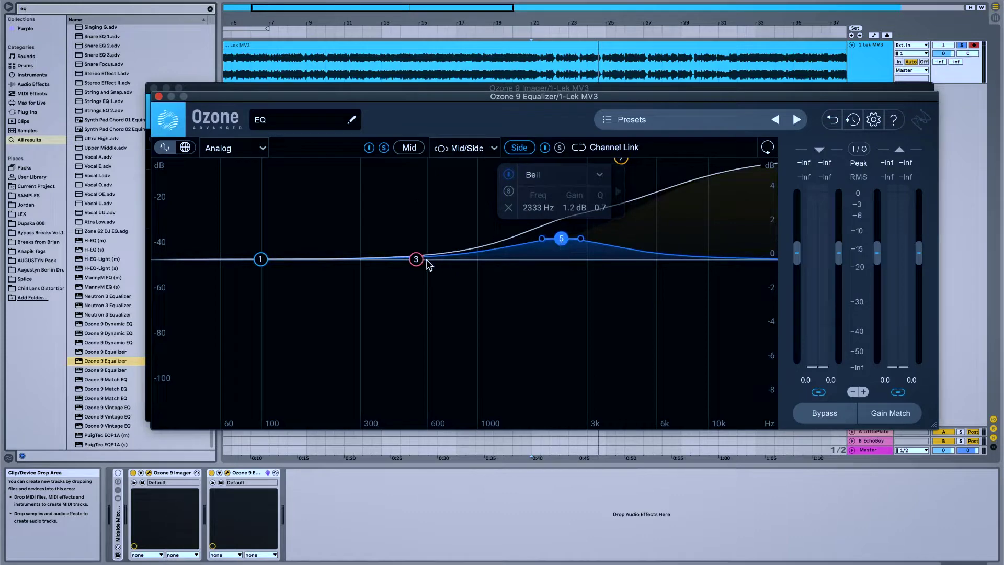
{"action": "left_click_drag", "start_coordinate": [256, 266], "coordinate": [388, 423]}
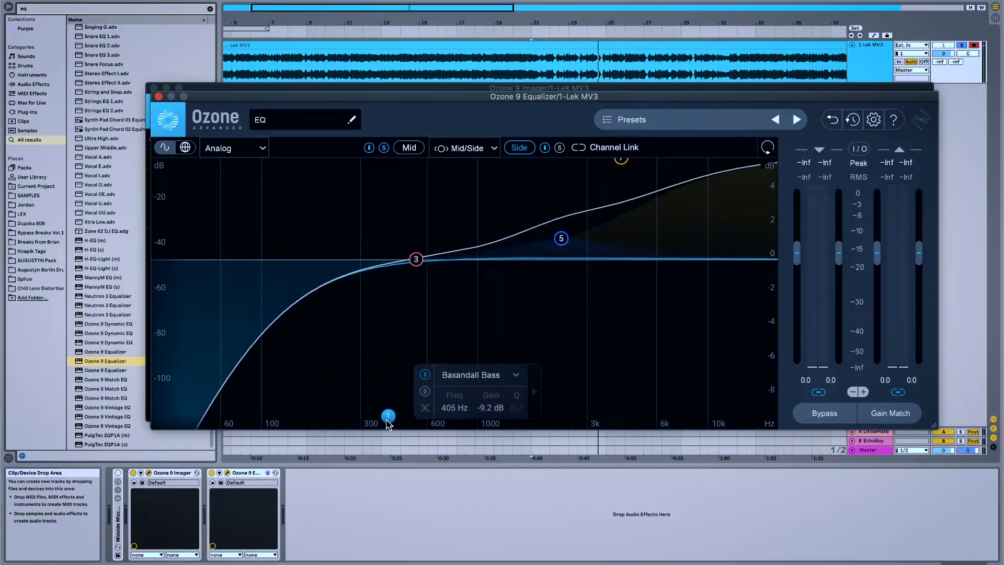
{"action": "left_click_drag", "start_coordinate": [517, 108], "coordinate": [498, 102]}
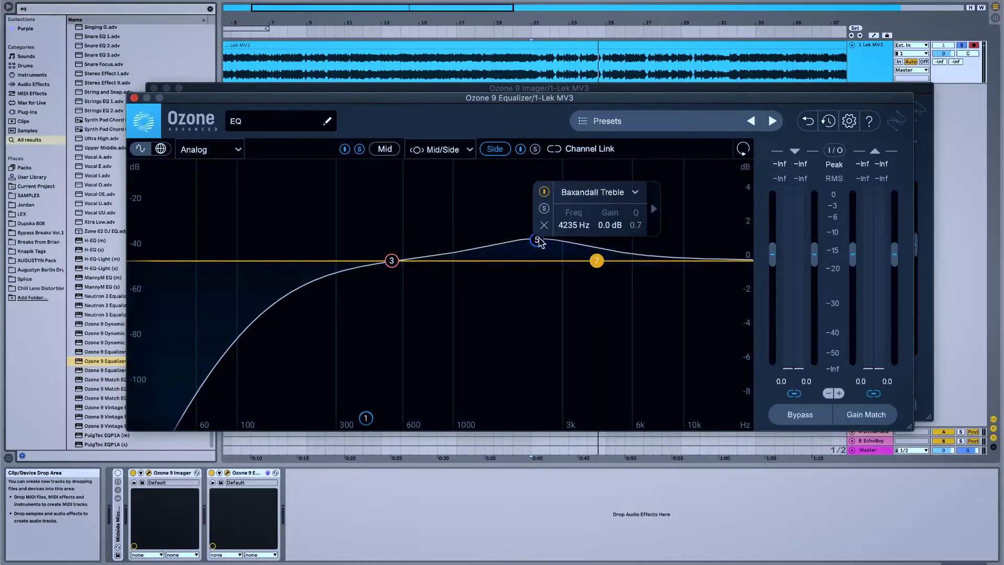
{"action": "double_click", "coordinate": [538, 240]}
{"action": "left_click_drag", "start_coordinate": [365, 418], "coordinate": [312, 329]}
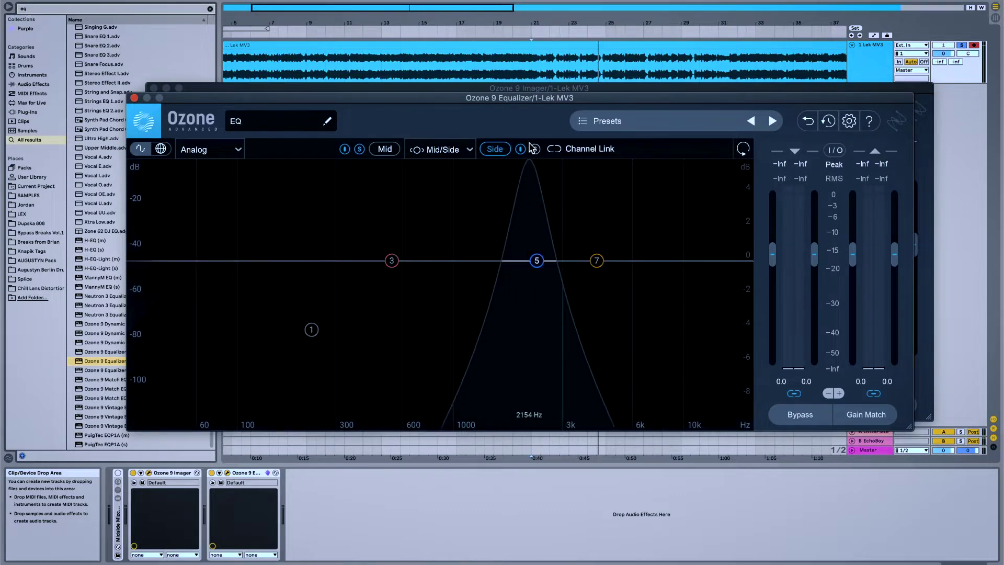
On the side channel, raise the Baxandall Treble to about 2.7 dB at 7687 Hz and place the Bell at 5835 Hz with 0 dB gain
{"action": "left_click_drag", "start_coordinate": [532, 262], "coordinate": [608, 296]}
{"action": "left_click_drag", "start_coordinate": [597, 261], "coordinate": [657, 224]}
{"action": "left_click_drag", "start_coordinate": [629, 297], "coordinate": [631, 102]}
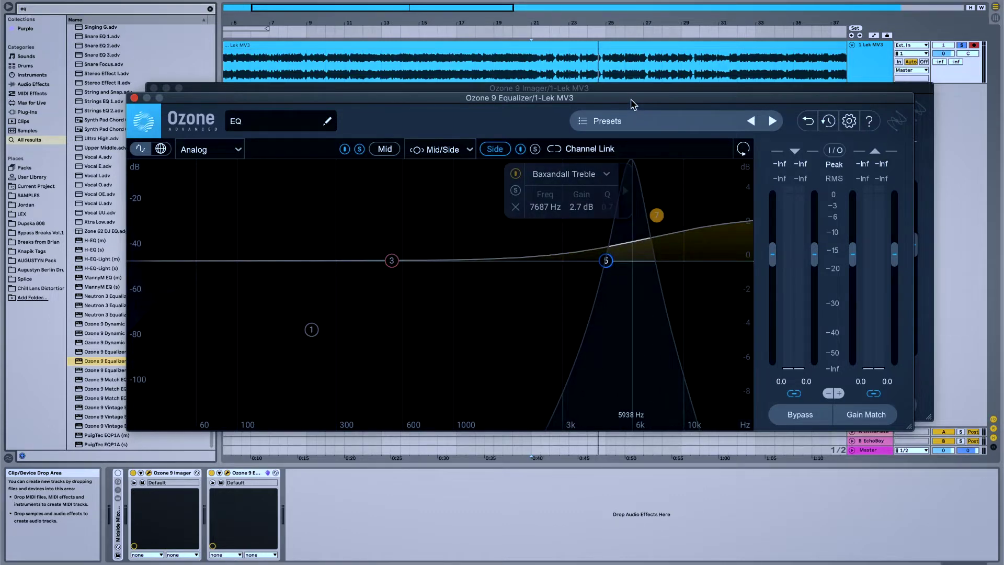
{"action": "left_click_drag", "start_coordinate": [633, 104], "coordinate": [632, 105]}
{"action": "left_click_drag", "start_coordinate": [606, 261], "coordinate": [630, 293]}
{"action": "double_click", "coordinate": [630, 290]}
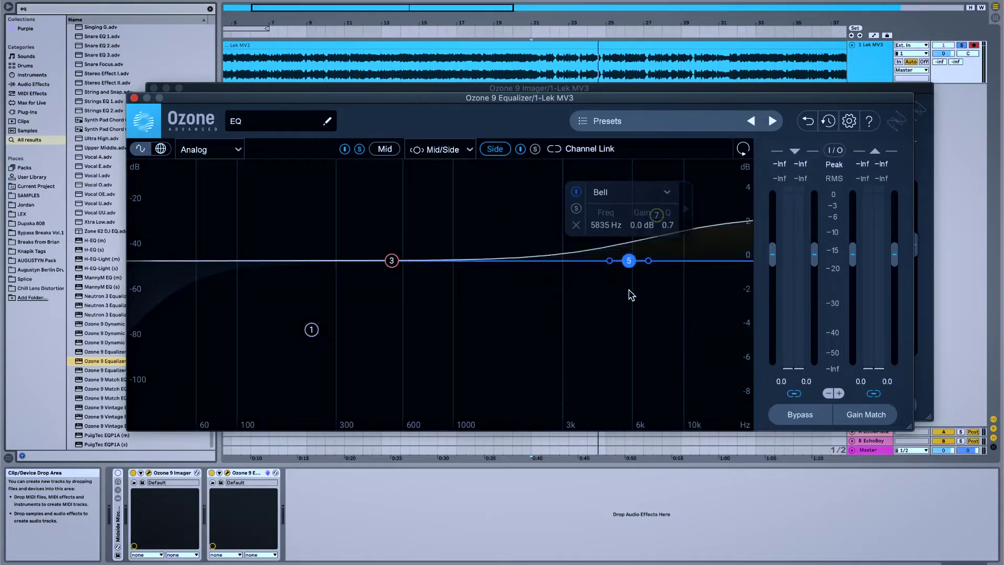
Deactivate the Imager device and play the track from around 0:30 with the side channel soloed
{"action": "left_click", "coordinate": [133, 473]}
{"action": "key", "text": "space"}
{"action": "left_click", "coordinate": [433, 65]}
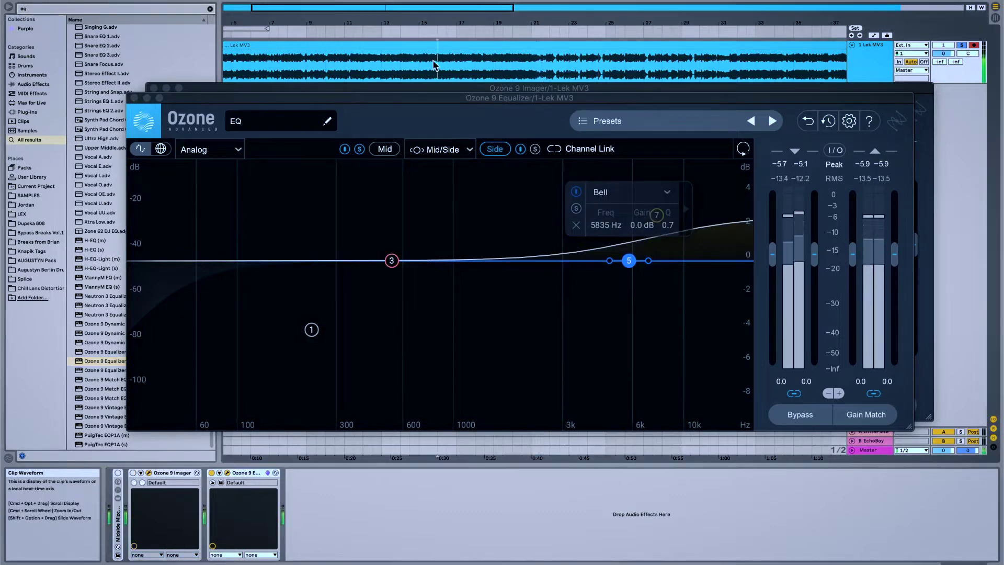
{"action": "left_click", "coordinate": [535, 151]}
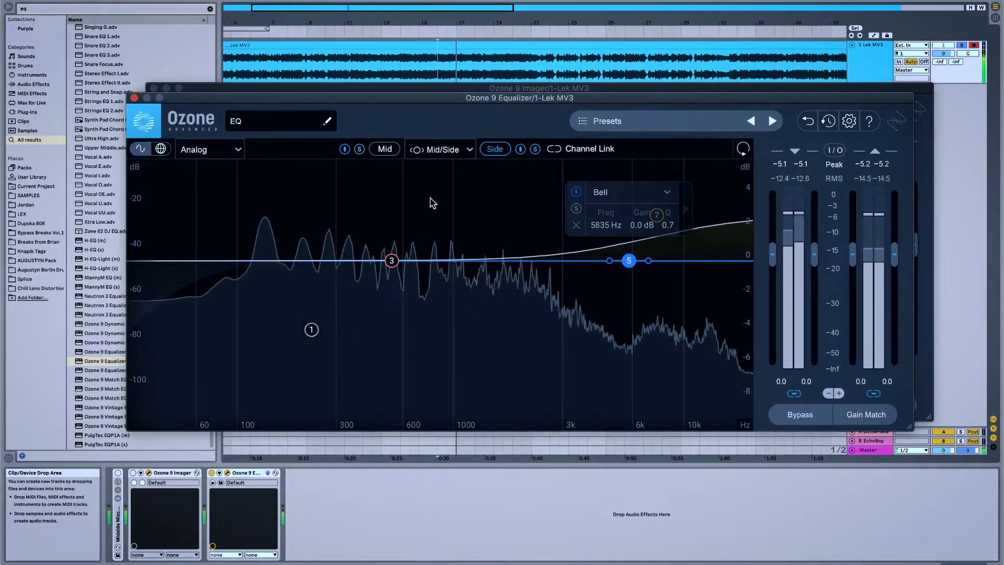
Add a 3.2 dB Proportional Q cut at 3705 Hz to the side channel and set the Baxandall Treble to 1.6 dB at 3817 Hz
{"action": "left_click", "coordinate": [645, 347]}
{"action": "left_click_drag", "start_coordinate": [657, 215], "coordinate": [655, 199]}
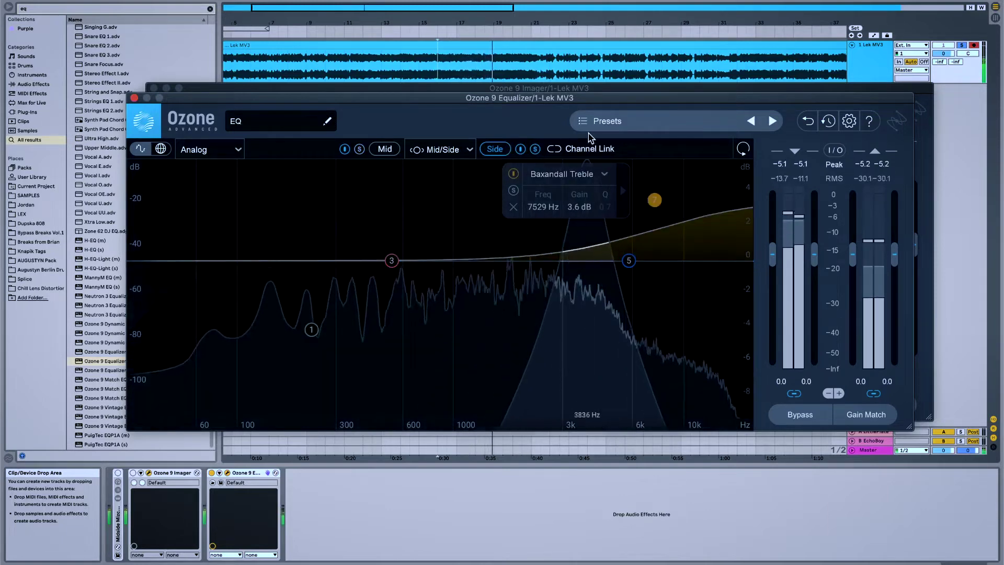
{"action": "double_click", "coordinate": [582, 259]}
{"action": "left_click_drag", "start_coordinate": [582, 260], "coordinate": [583, 313]}
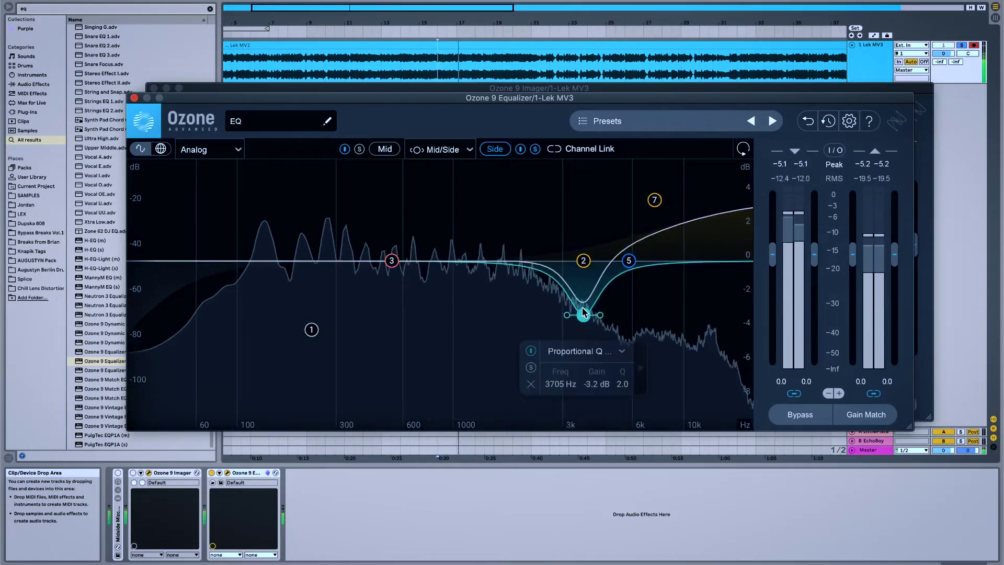
{"action": "left_click_drag", "start_coordinate": [654, 201], "coordinate": [586, 227]}
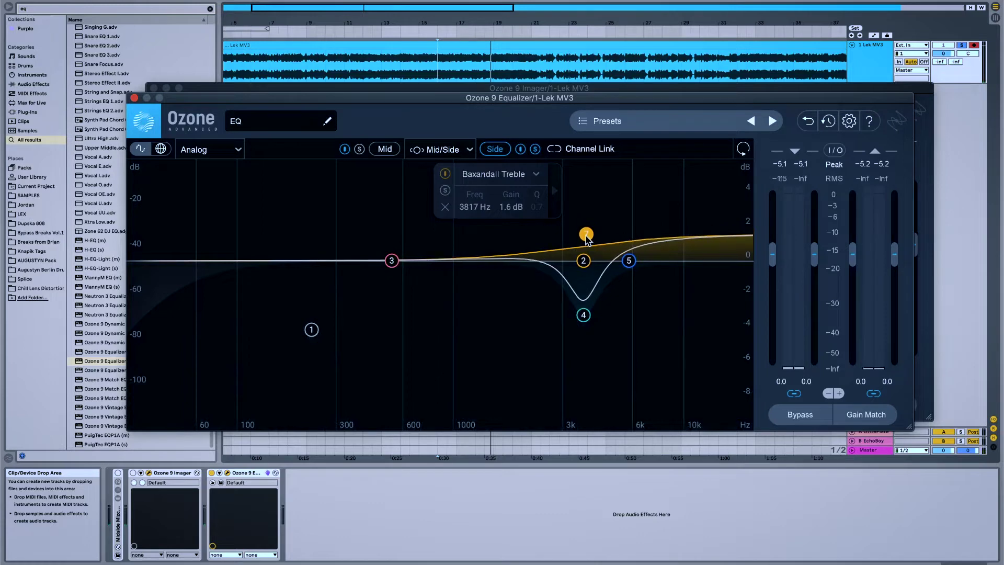
Boost the side channel's lower mids with band 3 and notch 603 Hz by 5.6 dB using a Proportional Q node with Q 4.8
{"action": "key", "text": "space"}
{"action": "left_click_drag", "start_coordinate": [305, 194], "coordinate": [337, 139]}
{"action": "double_click", "coordinate": [384, 258]}
{"action": "left_click_drag", "start_coordinate": [385, 259], "coordinate": [399, 278]}
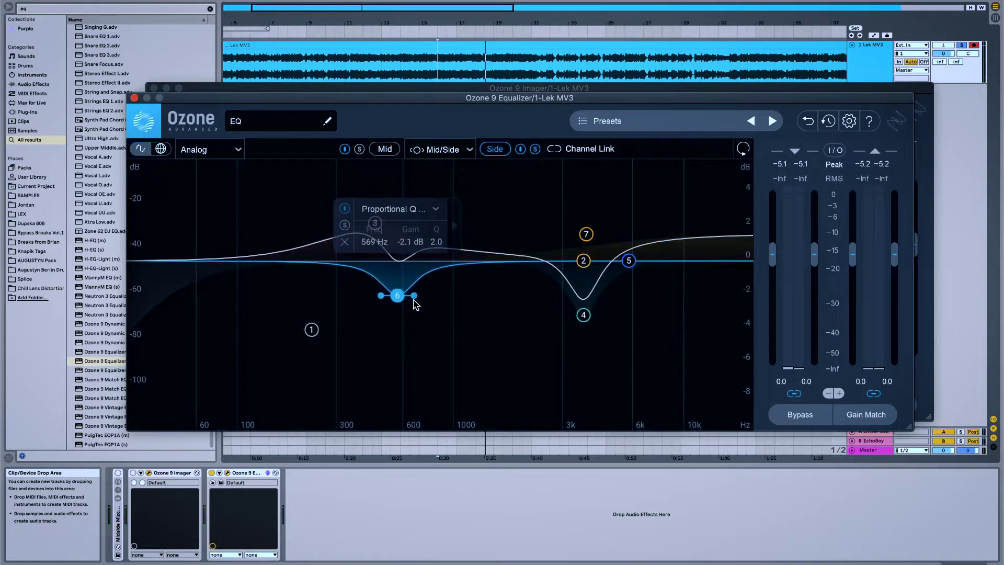
{"action": "left_click_drag", "start_coordinate": [410, 299], "coordinate": [414, 361]}
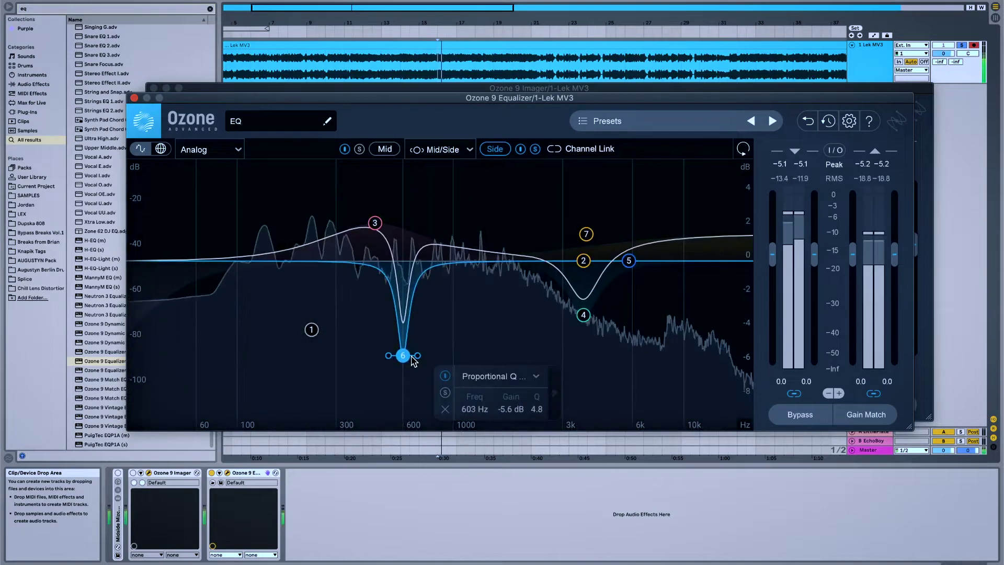
Add a Flat High-Pass node with a 24 dB/oct slope at 62 Hz to the side channel, soloing the node to listen
{"action": "left_click", "coordinate": [219, 260]}
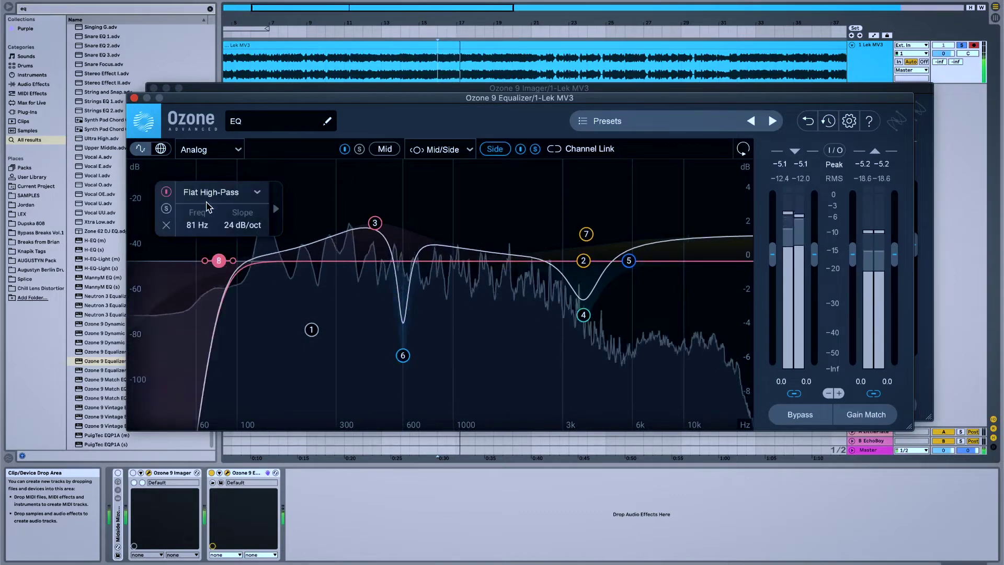
{"action": "left_click", "coordinate": [166, 208]}
{"action": "mouse_move", "coordinate": [219, 265]}
{"action": "left_mouse_down"}
{"action": "mouse_move", "coordinate": [287, 266]}
{"action": "mouse_move", "coordinate": [207, 269]}
{"action": "left_mouse_up"}
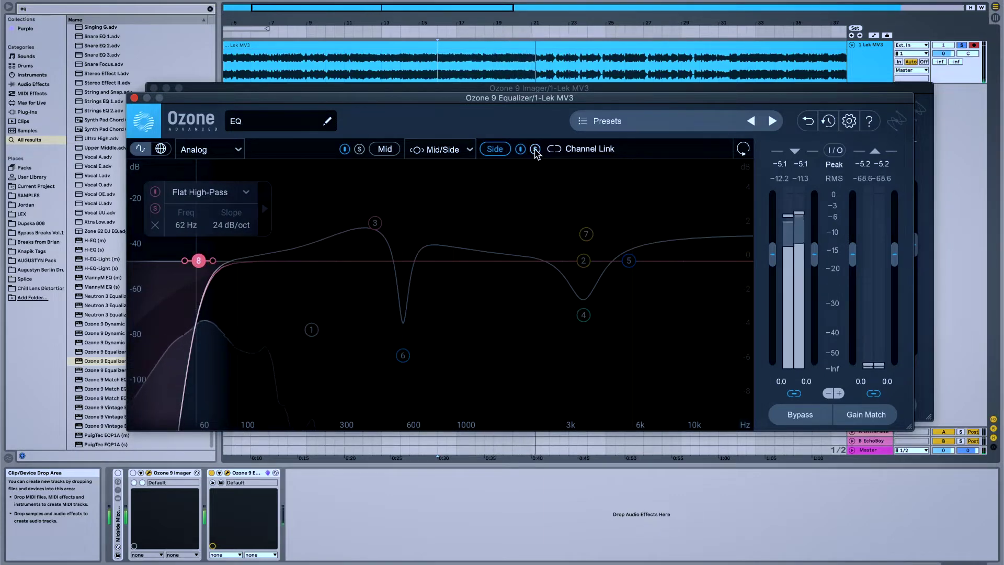
On the mid channel, dip the lower mids with band 3 and cut 1.0 dB at 1953 Hz using Proportional Q with Q 3.5
{"action": "left_click", "coordinate": [385, 150]}
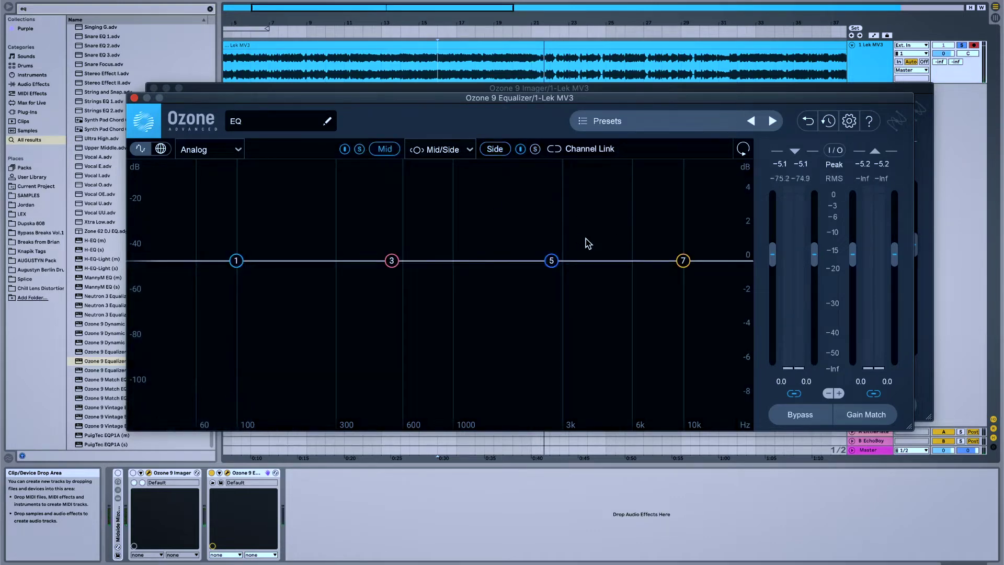
{"action": "key", "text": "space"}
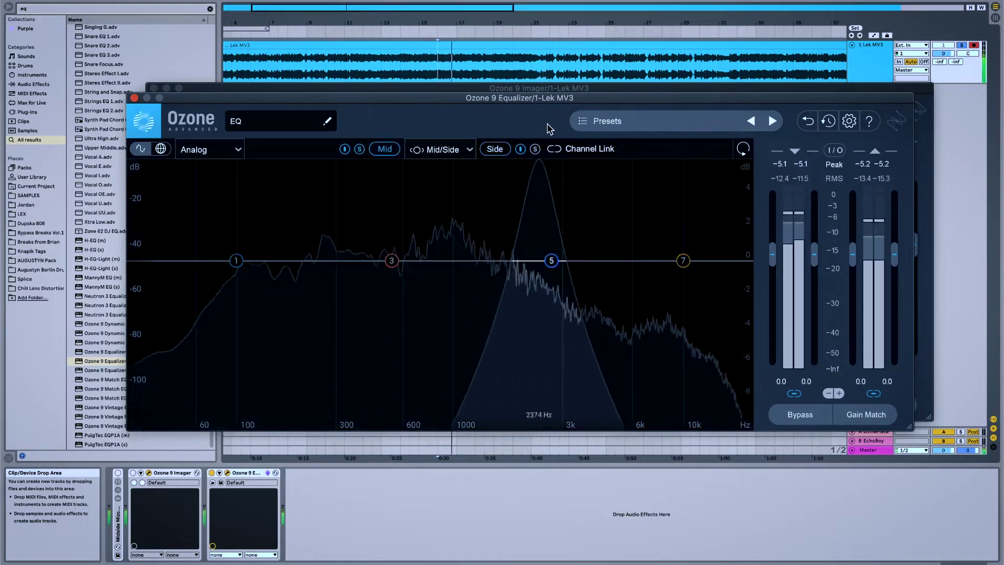
{"action": "left_click_drag", "start_coordinate": [359, 120], "coordinate": [411, 132]}
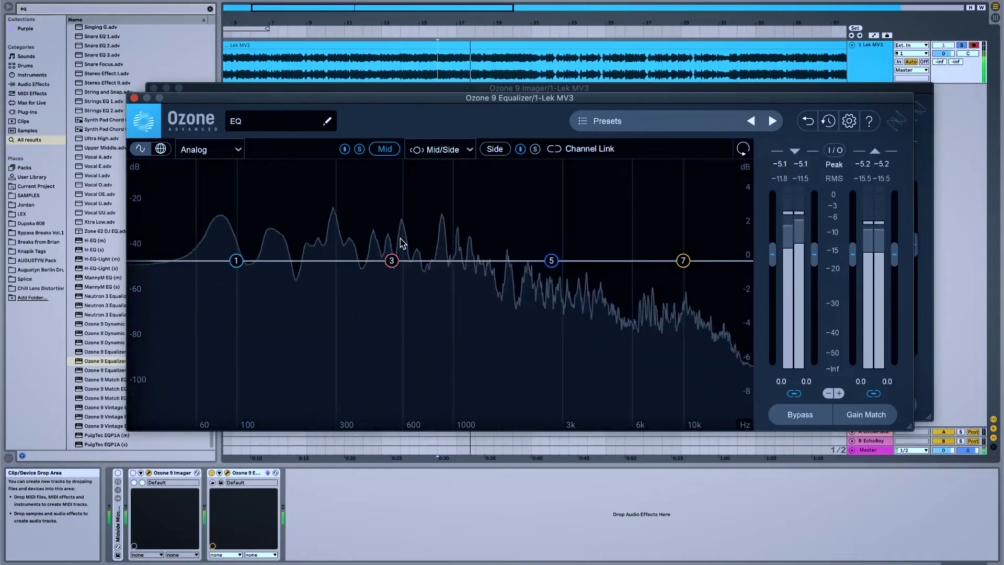
{"action": "left_click_drag", "start_coordinate": [408, 268], "coordinate": [522, 186]}
{"action": "left_click", "coordinate": [520, 262]}
{"action": "left_click_drag", "start_coordinate": [520, 262], "coordinate": [522, 284]}
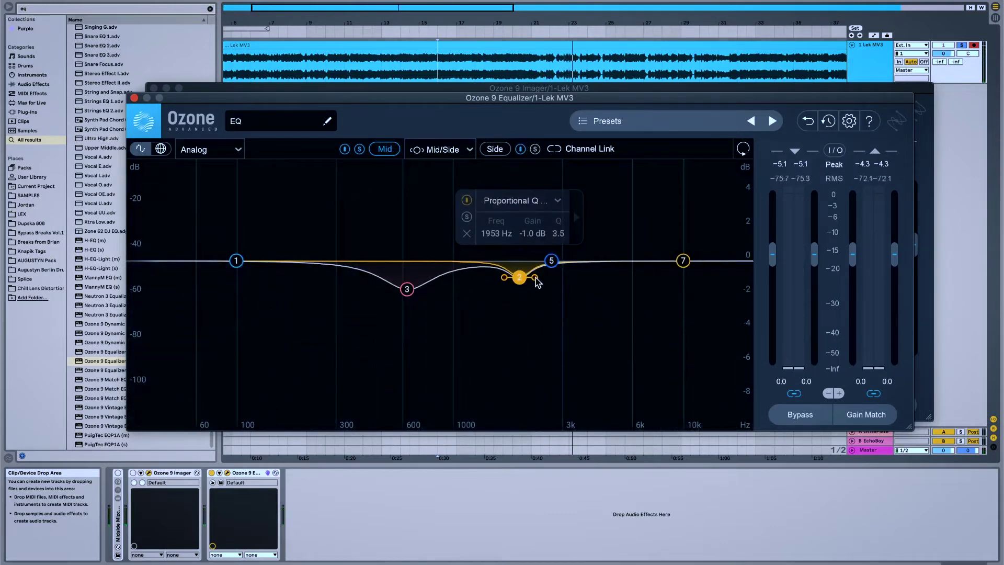
Play two sections of the track and toggle the equalizer's bypass to compare processed and unprocessed sound
{"action": "key", "text": "space"}
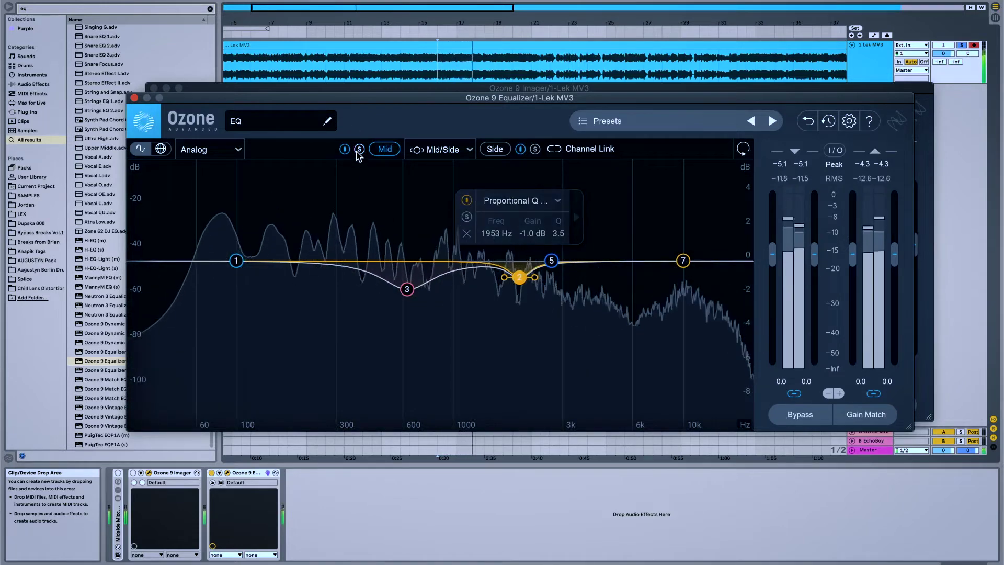
{"action": "left_click", "coordinate": [803, 421]}
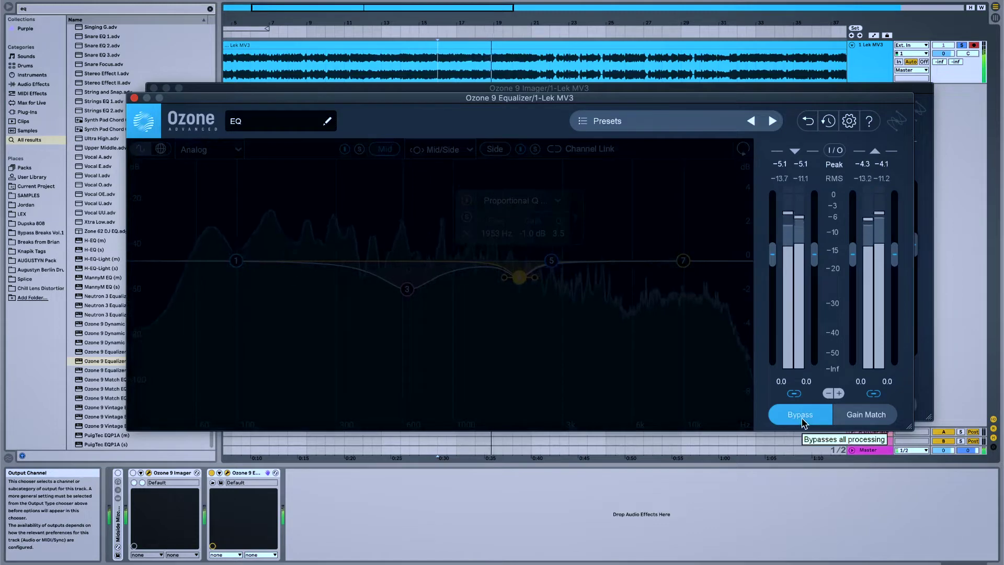
{"action": "left_click", "coordinate": [804, 421]}
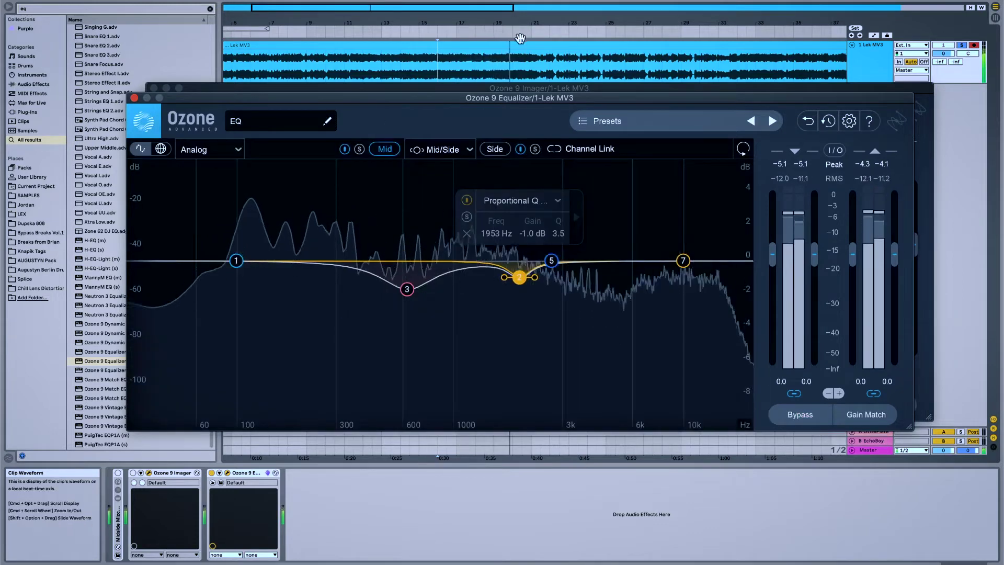
{"action": "left_click", "coordinate": [559, 54]}
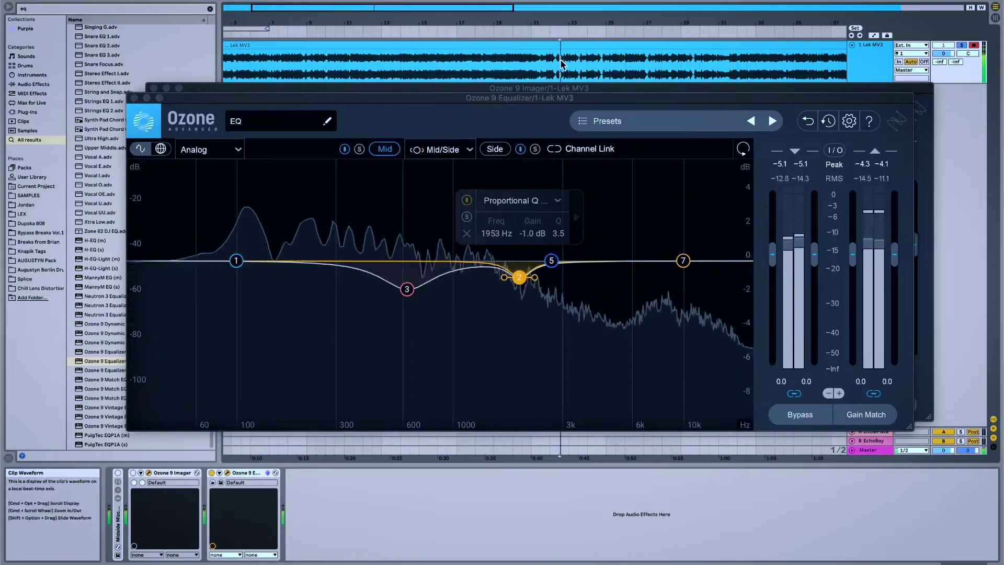
{"action": "left_click", "coordinate": [809, 416]}
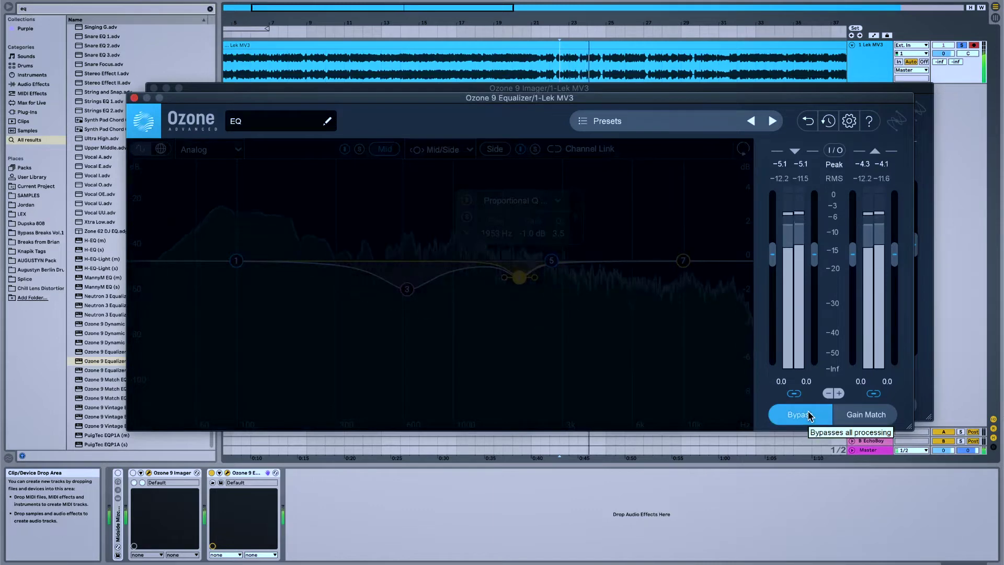
{"action": "left_click", "coordinate": [808, 416]}
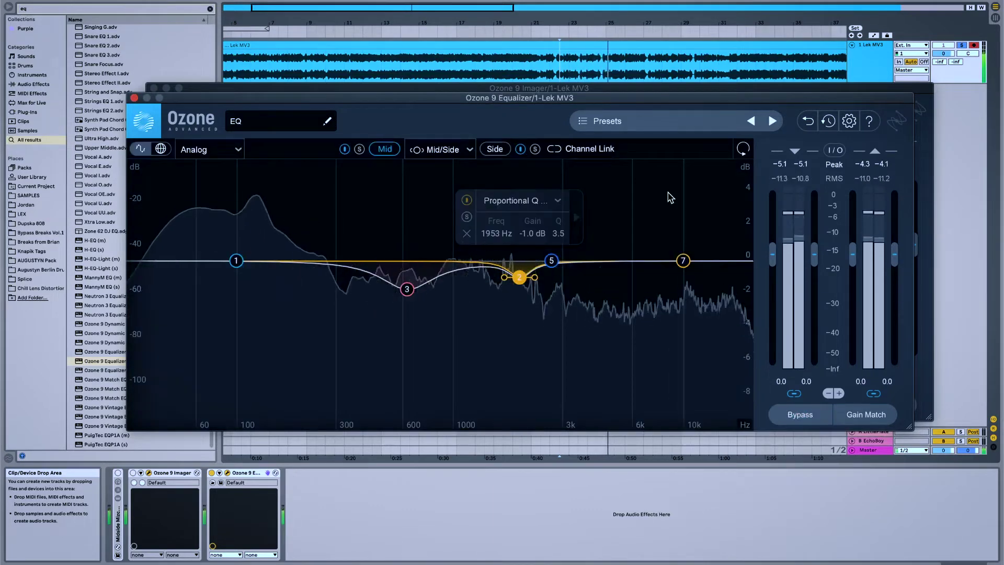
Rearrange the Equalizer and Imager plug-in windows so that both can be reached
{"action": "left_click_drag", "start_coordinate": [605, 100], "coordinate": [612, 142]}
{"action": "left_click", "coordinate": [532, 109]}
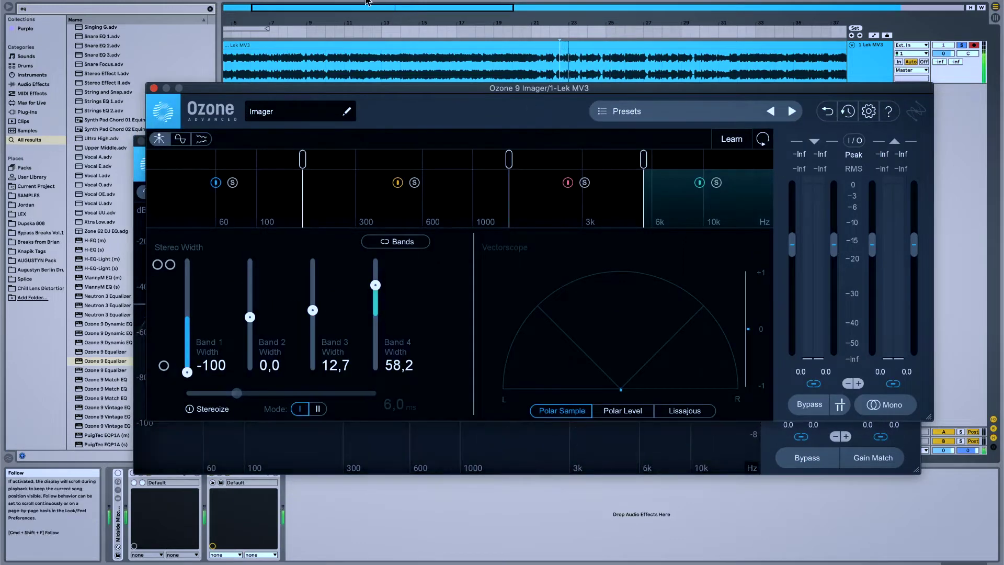
{"action": "left_click_drag", "start_coordinate": [369, 88], "coordinate": [406, 52]}
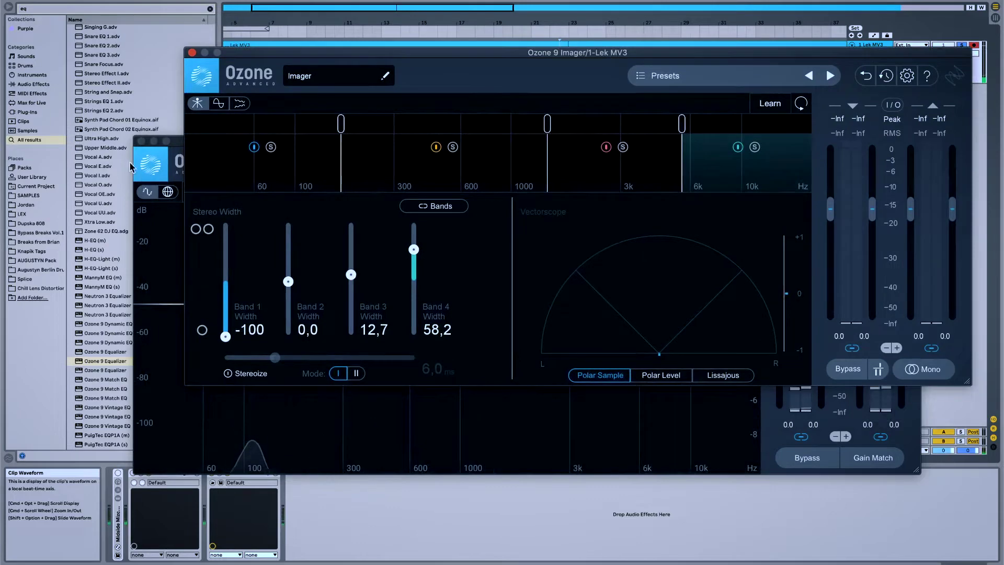
{"action": "left_click_drag", "start_coordinate": [173, 149], "coordinate": [205, 105]}
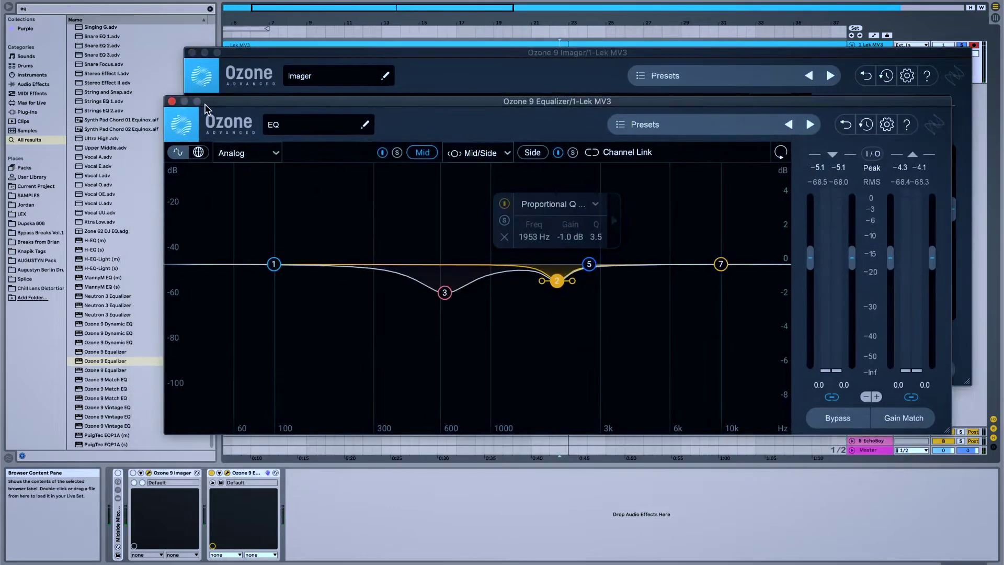
Deactivate the Equalizer device and audition the Imager on its own, toggling the Imager device for comparison
{"action": "left_click", "coordinate": [212, 474]}
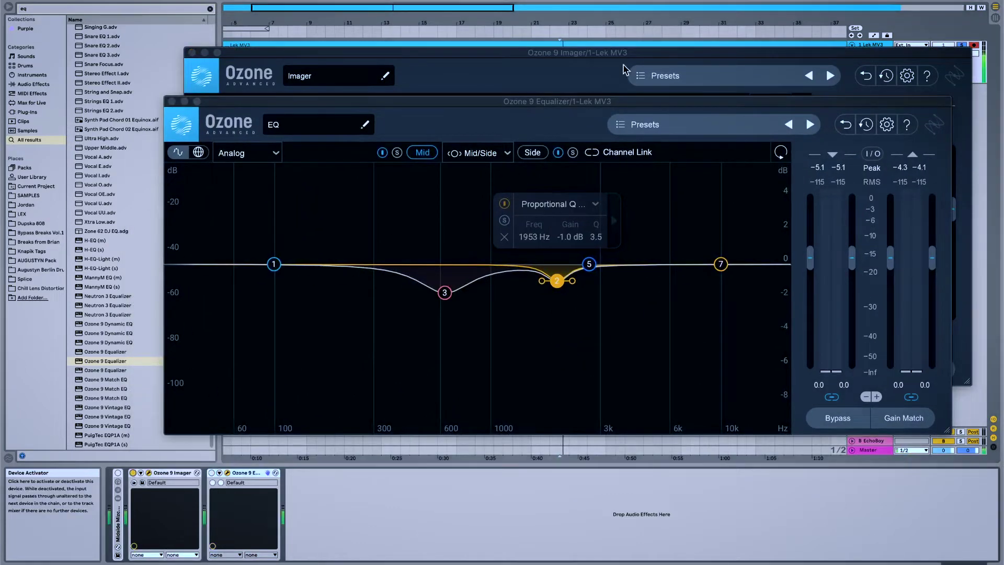
{"action": "left_click", "coordinate": [624, 70]}
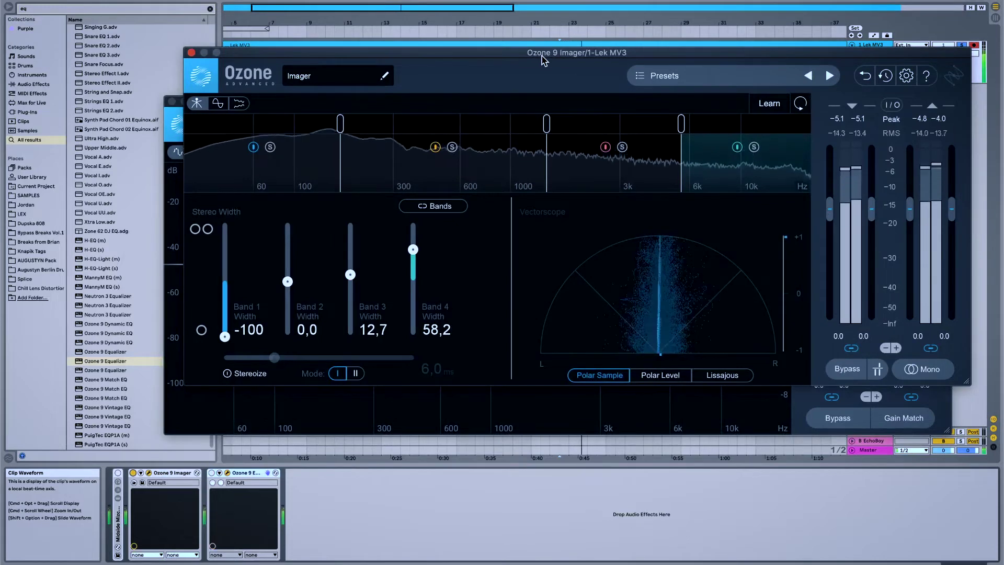
{"action": "left_click", "coordinate": [134, 473]}
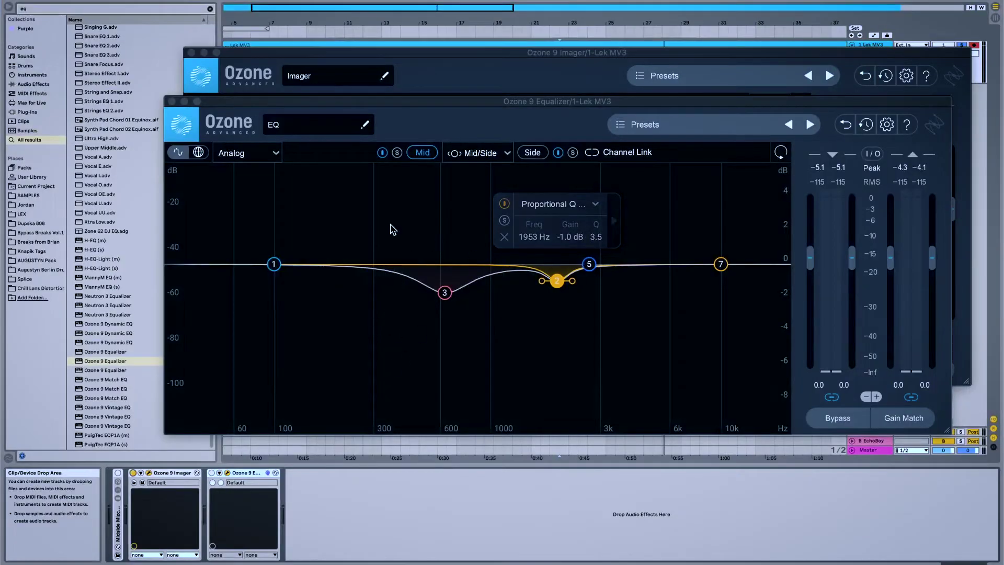
{"action": "left_click", "coordinate": [464, 85]}
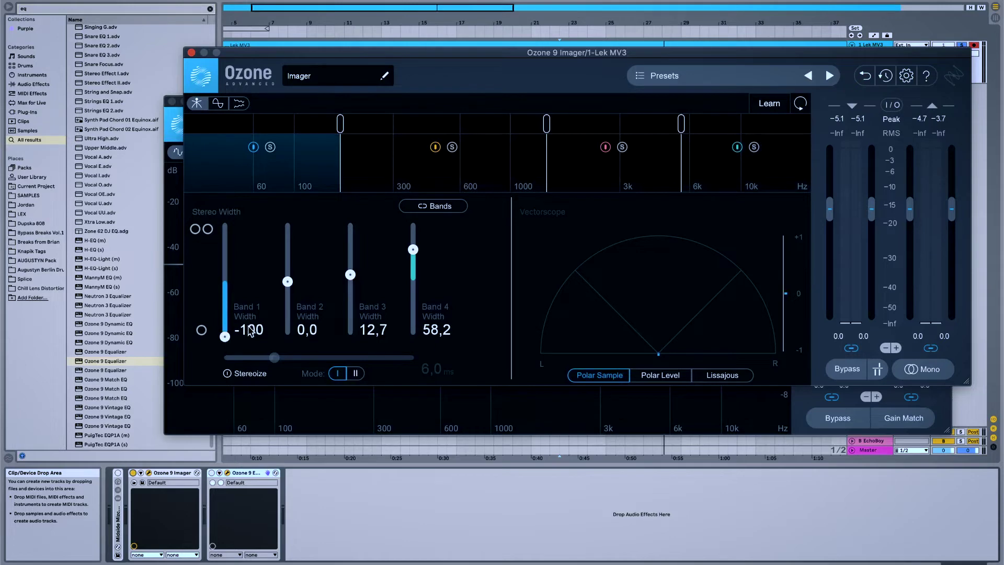
Raise the Imager's Band 3 width to 100 and check the side-channel curve in the Equalizer
{"action": "left_click_drag", "start_coordinate": [351, 274], "coordinate": [350, 108]}
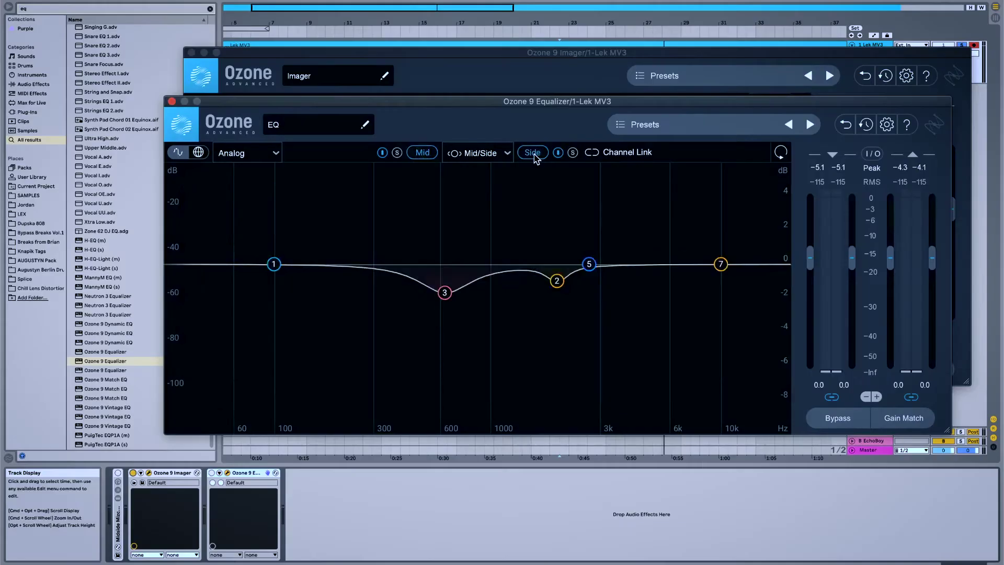
{"action": "left_click", "coordinate": [533, 153]}
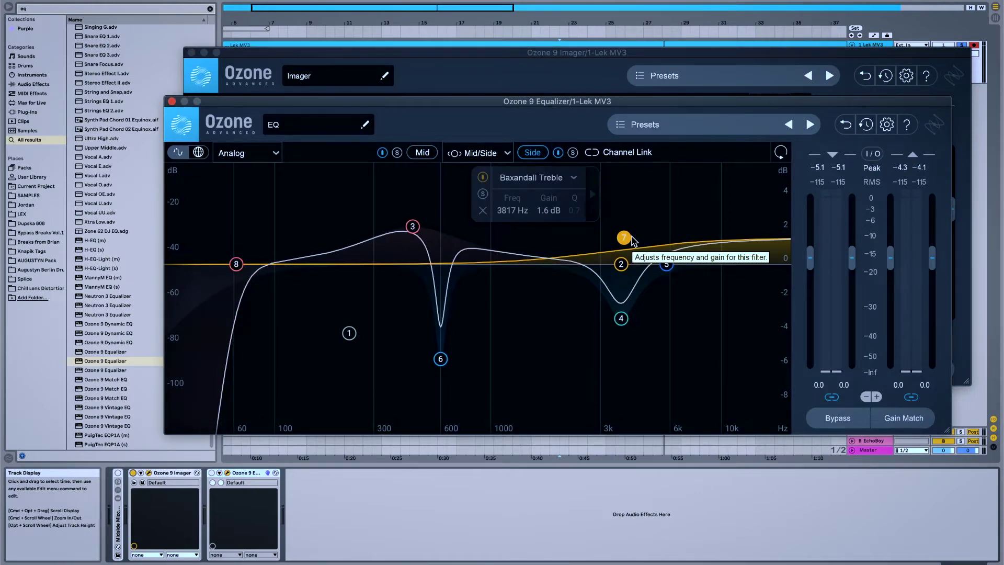
{"action": "left_click", "coordinate": [548, 65]}
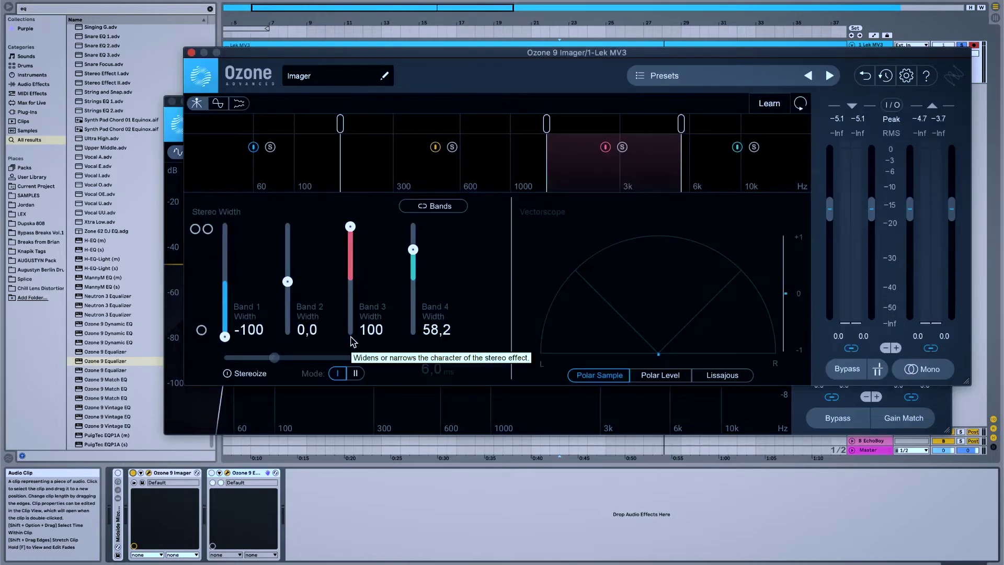
Open the Imager's help page, read how positive, negative and -100 Stereo Width values work, and return to the Live set
{"action": "left_click", "coordinate": [925, 76]}
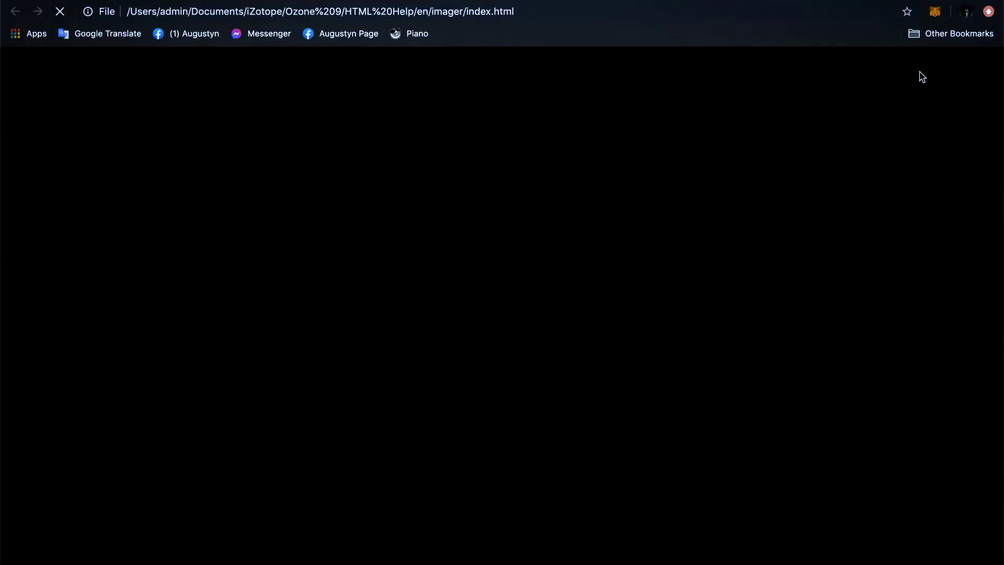
{"action": "scroll", "coordinate": [274, 265], "scroll_direction": "down", "scroll_amount": 3}
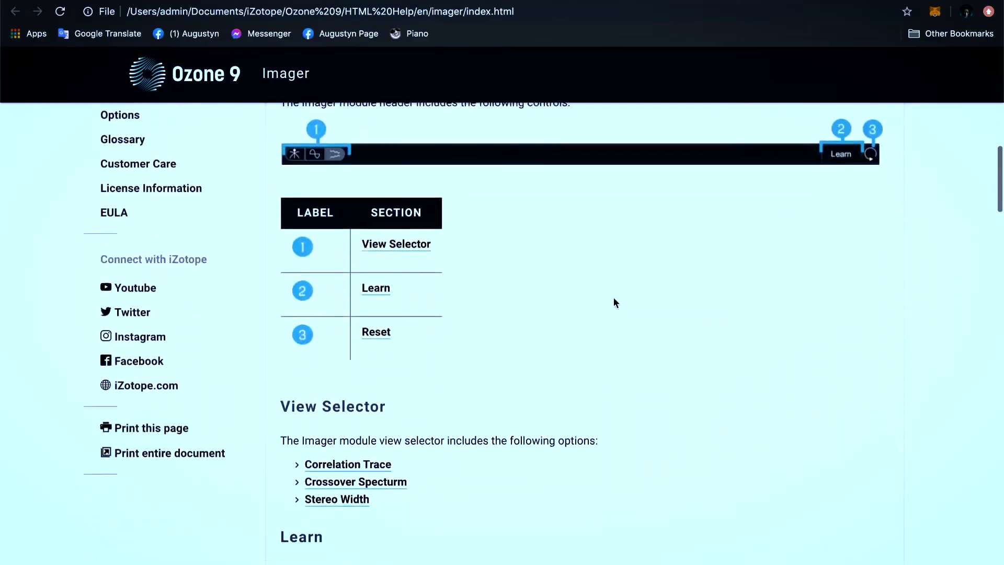
{"action": "scroll", "coordinate": [614, 299], "scroll_direction": "down", "scroll_amount": 5}
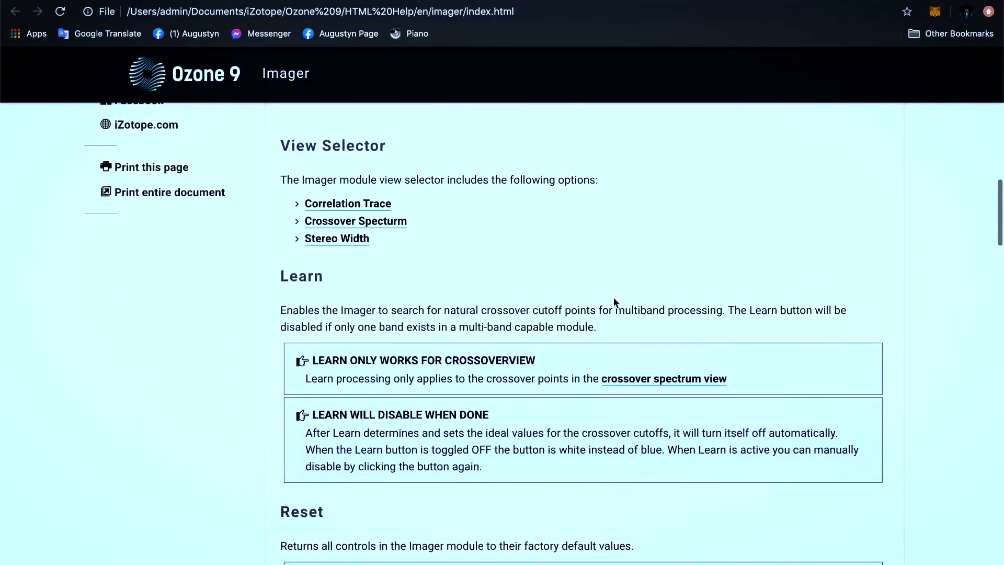
{"action": "scroll", "coordinate": [614, 302], "scroll_direction": "down", "scroll_amount": 10}
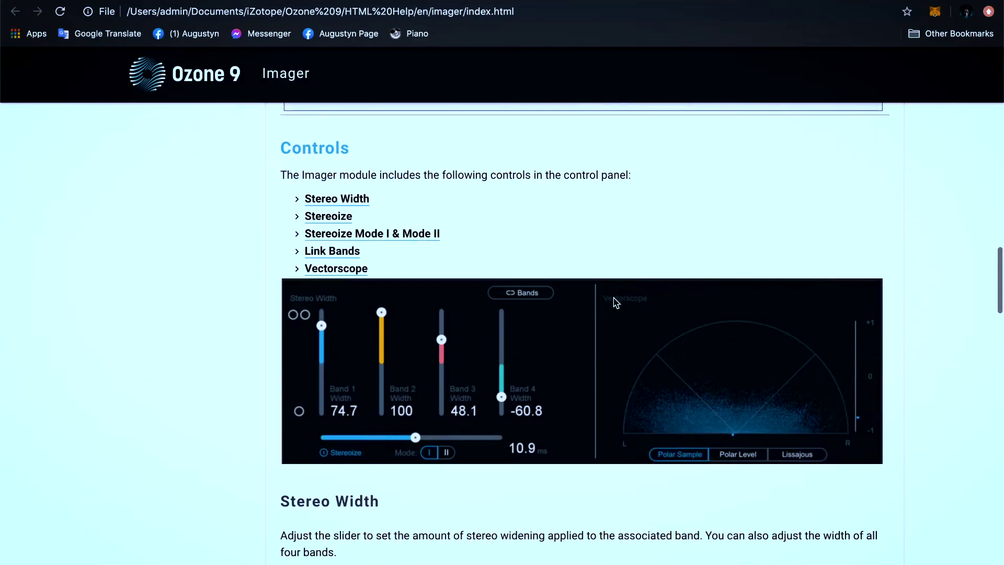
{"action": "scroll", "coordinate": [614, 303], "scroll_direction": "down", "scroll_amount": 3}
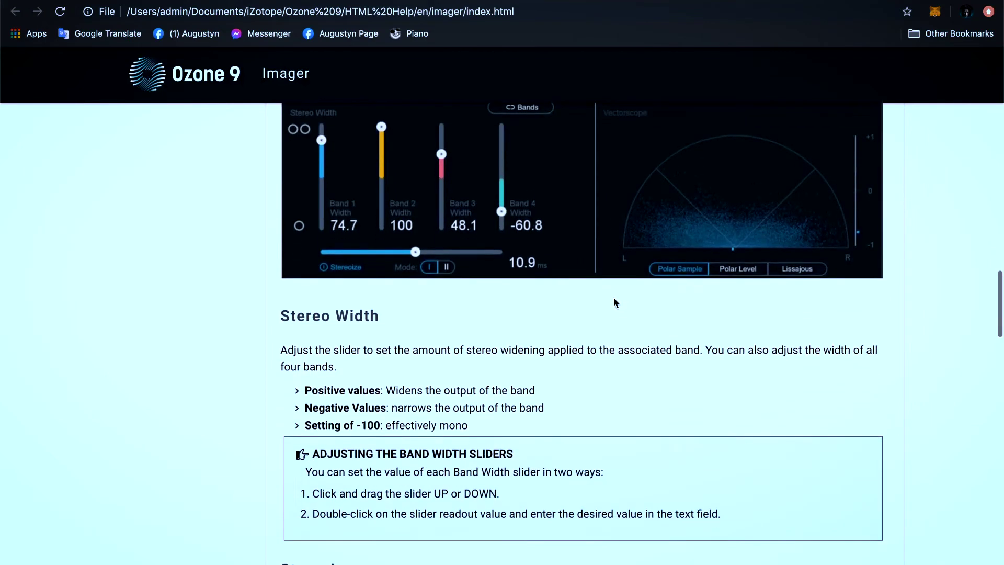
{"action": "scroll", "coordinate": [401, 424], "scroll_direction": "down", "scroll_amount": 3}
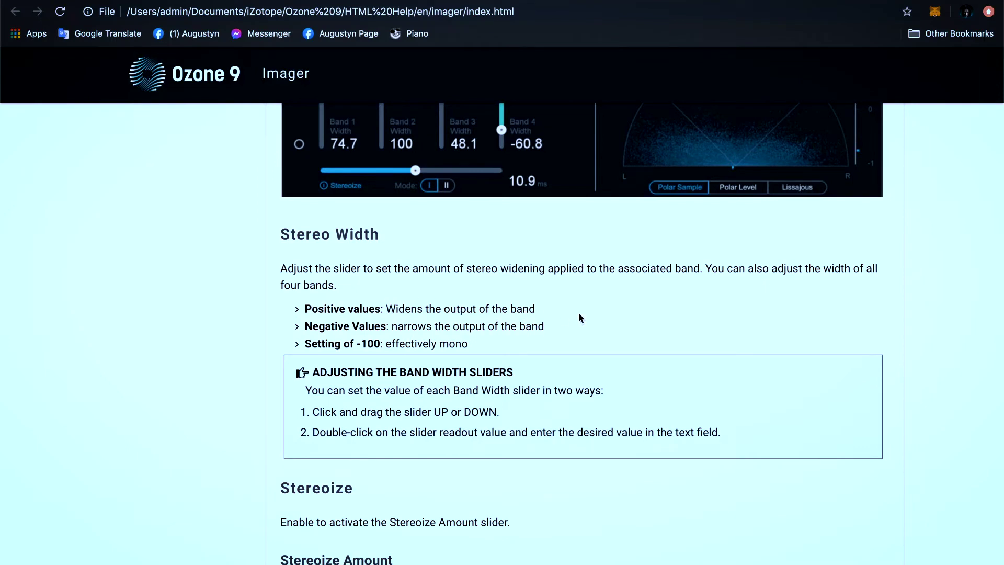
{"action": "scroll", "coordinate": [580, 318], "scroll_direction": "down", "scroll_amount": 3}
{"action": "key", "text": "ctrl+Up"}
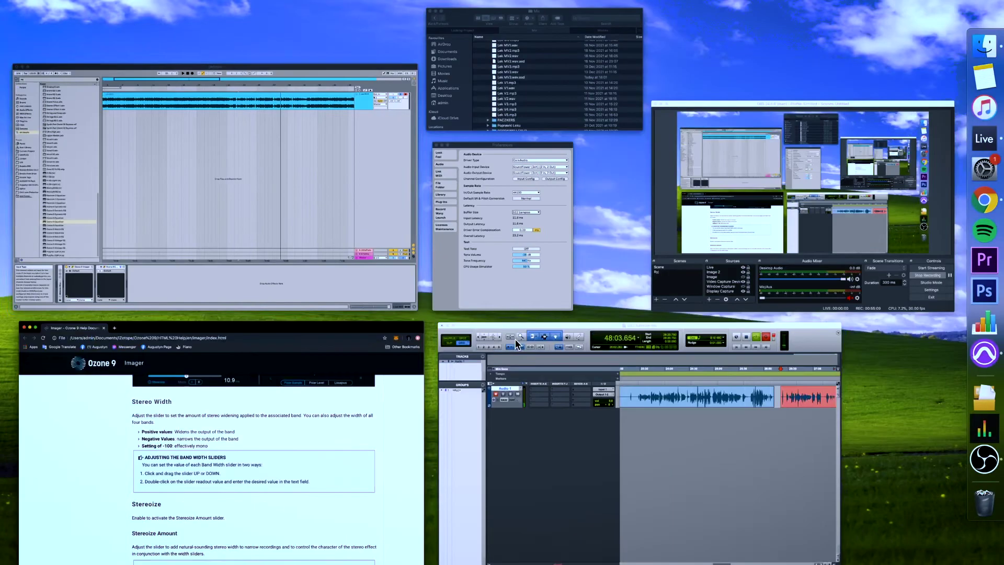
{"action": "left_click", "coordinate": [265, 193]}
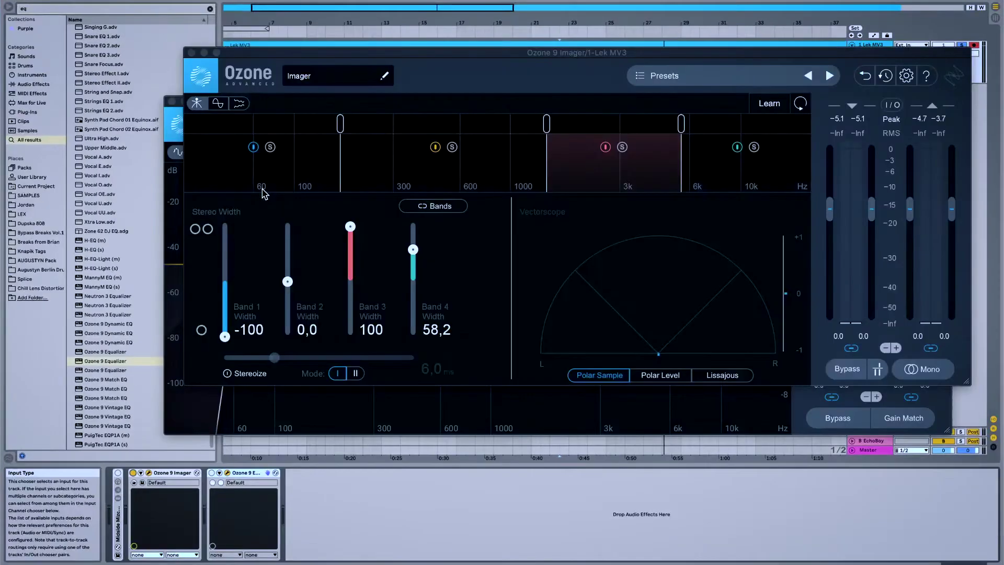
Inspect the Imager's Band 1 width, reselecting the Lek MV3 track to bring the plug-in windows back
{"action": "left_click", "coordinate": [225, 336]}
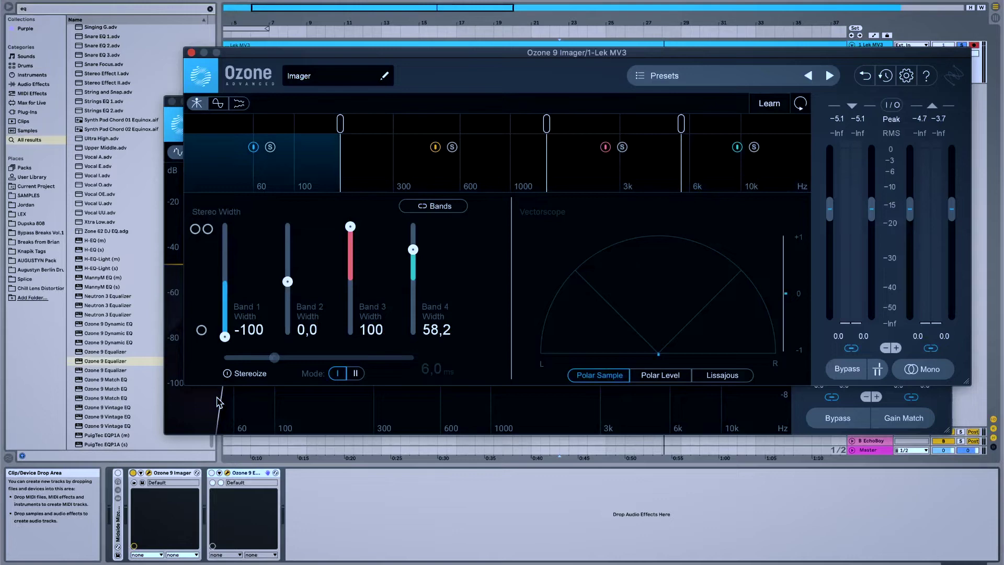
{"action": "left_click", "coordinate": [335, 441]}
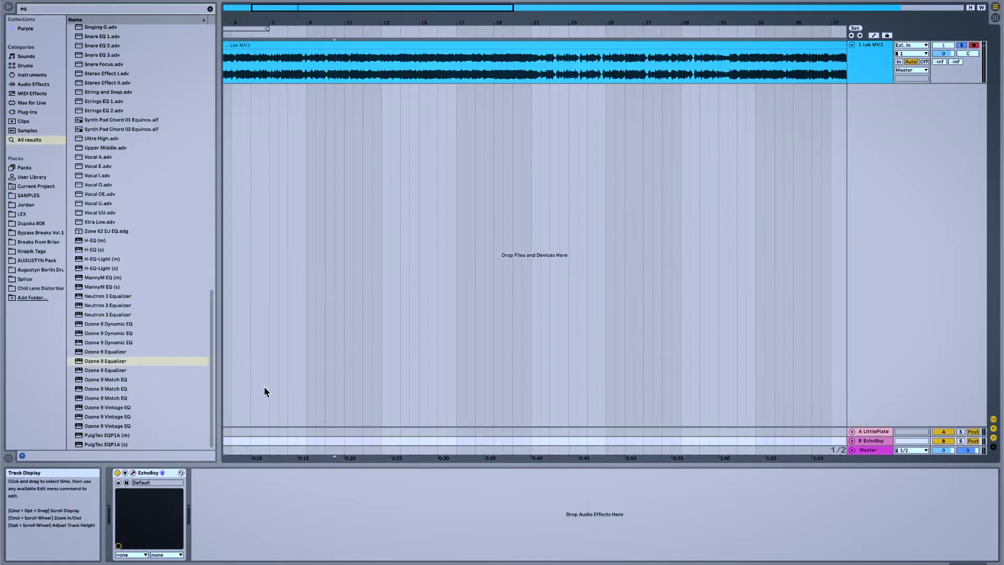
{"action": "left_click", "coordinate": [866, 61]}
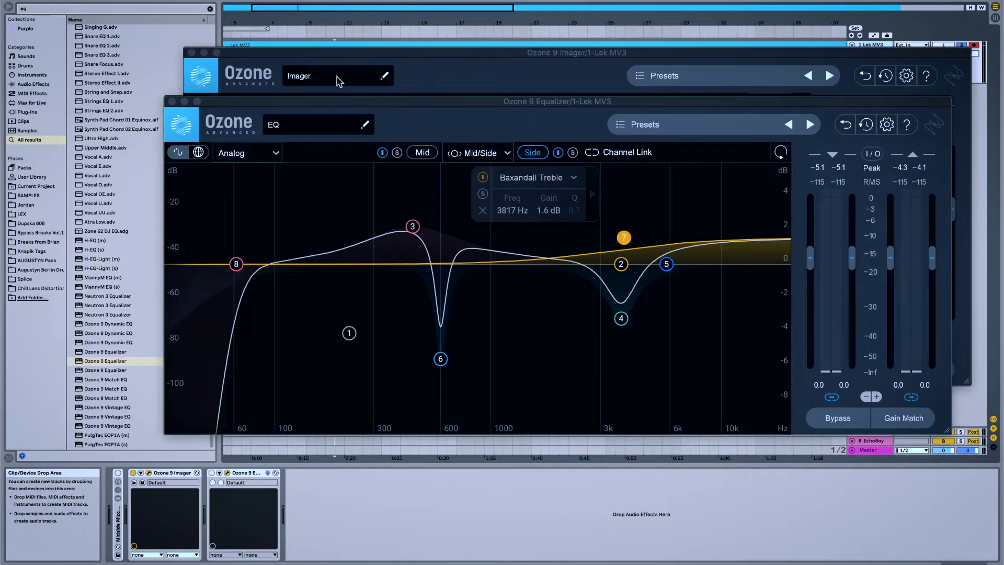
{"action": "left_click", "coordinate": [430, 70]}
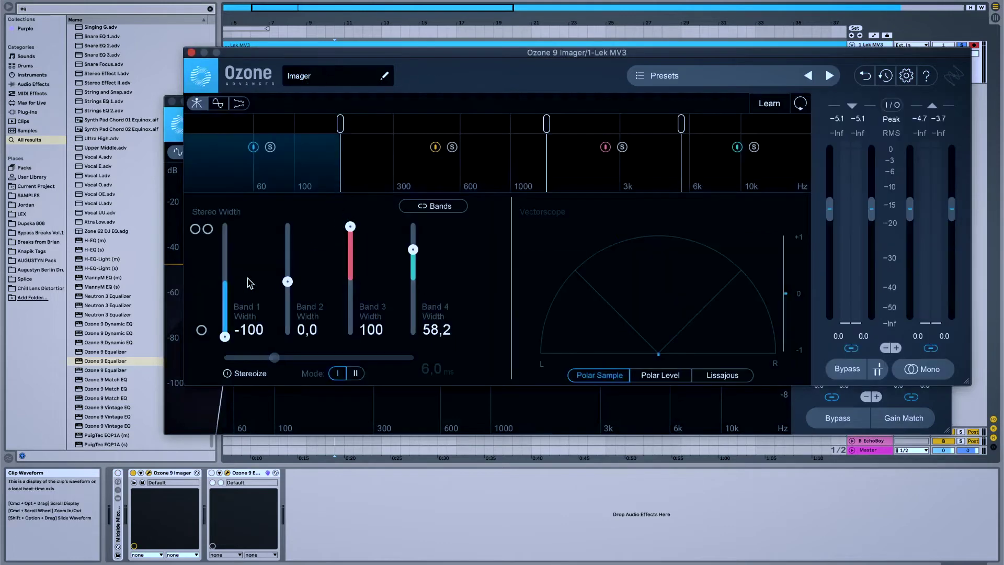
Disable the Flat High-Pass filter, band 8, on the Equalizer's side channel
{"action": "left_click", "coordinate": [178, 269]}
{"action": "left_click", "coordinate": [240, 271]}
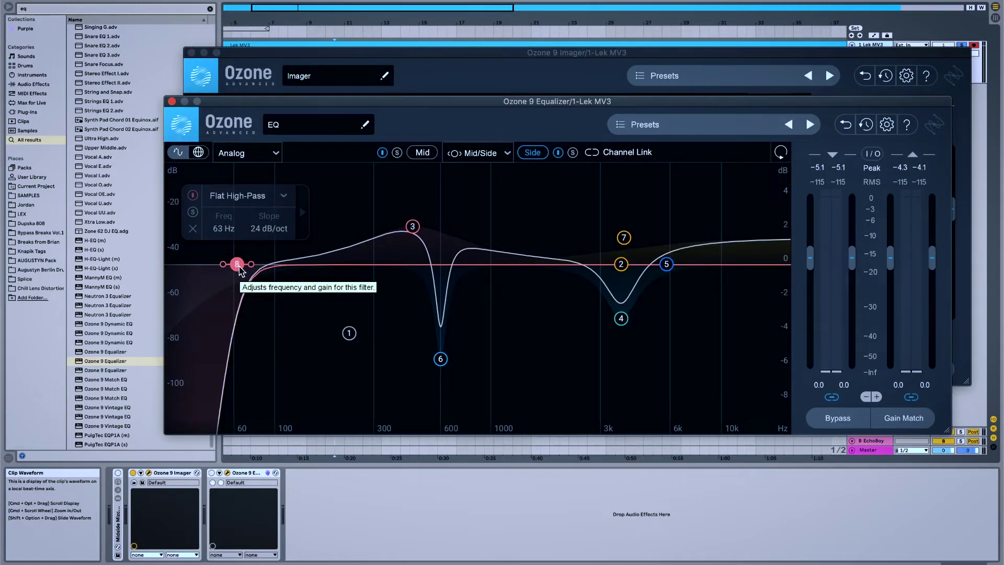
{"action": "left_click", "coordinate": [193, 196]}
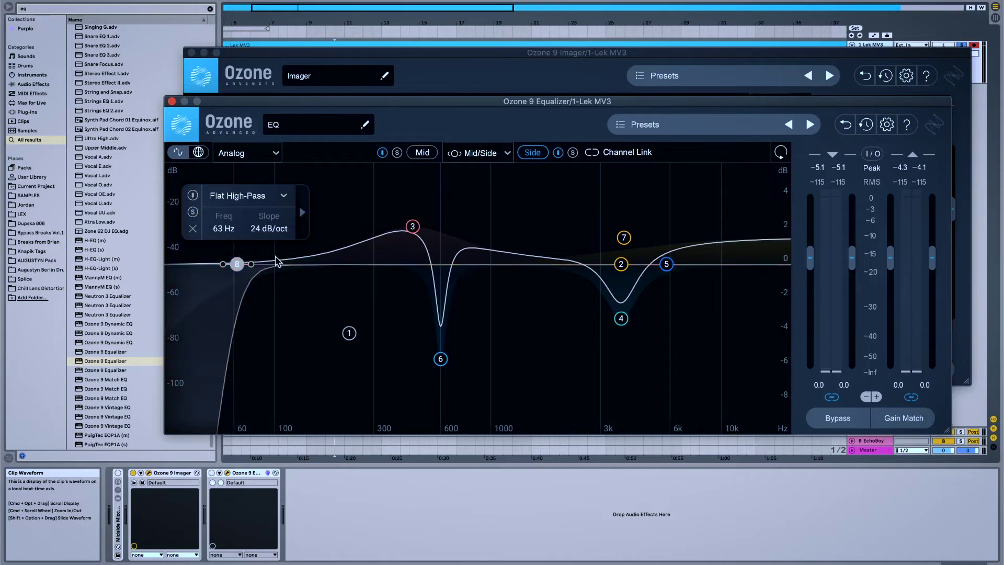
Enable band 1 on the side channel as an analog Low Shelf cutting 2.0 dB at 120 Hz
{"action": "left_click_drag", "start_coordinate": [349, 333], "coordinate": [325, 294]}
{"action": "left_click", "coordinate": [232, 213]}
{"action": "left_click", "coordinate": [320, 214]}
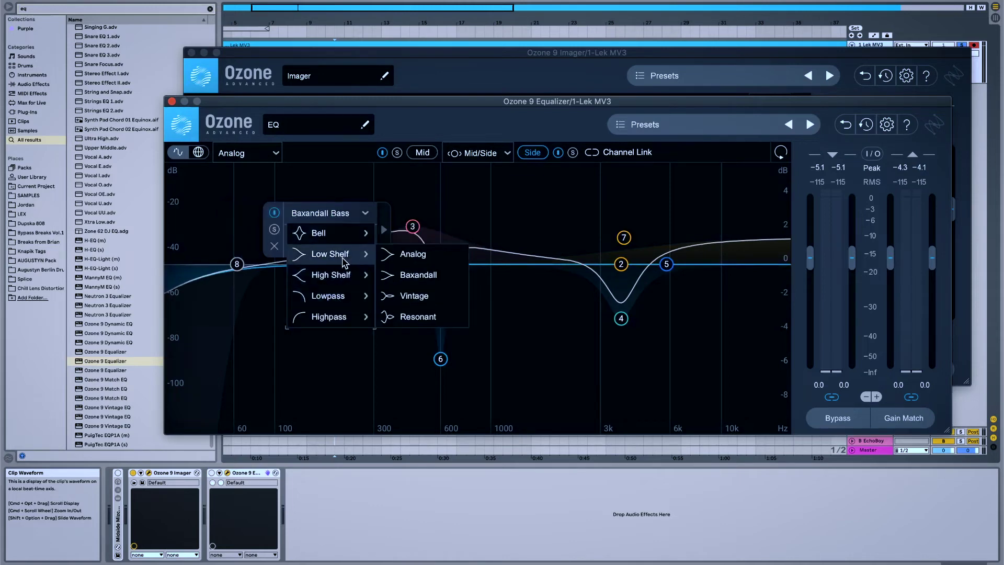
{"action": "left_click", "coordinate": [414, 253]}
{"action": "left_click_drag", "start_coordinate": [326, 299], "coordinate": [290, 298]}
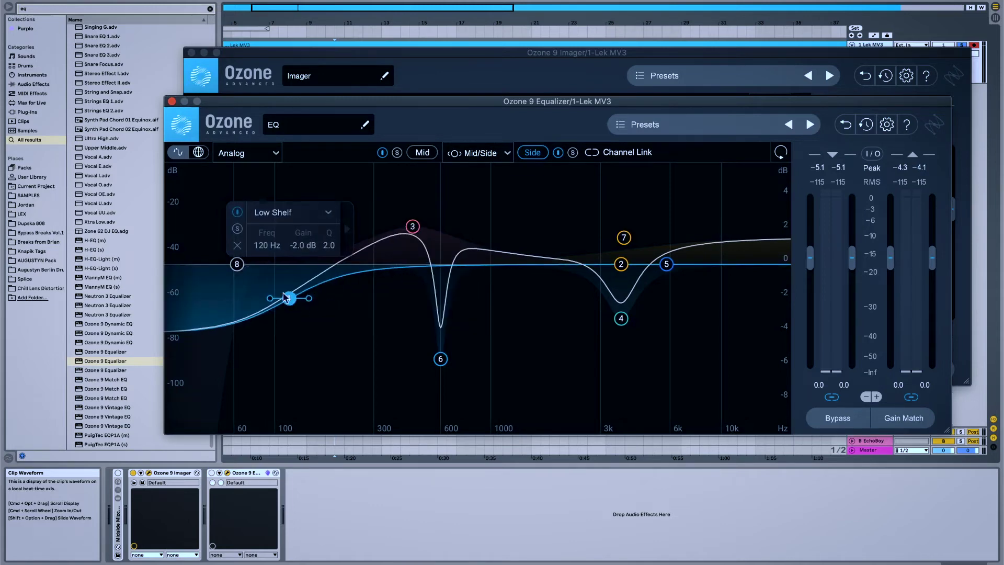
{"action": "left_click", "coordinate": [237, 265]}
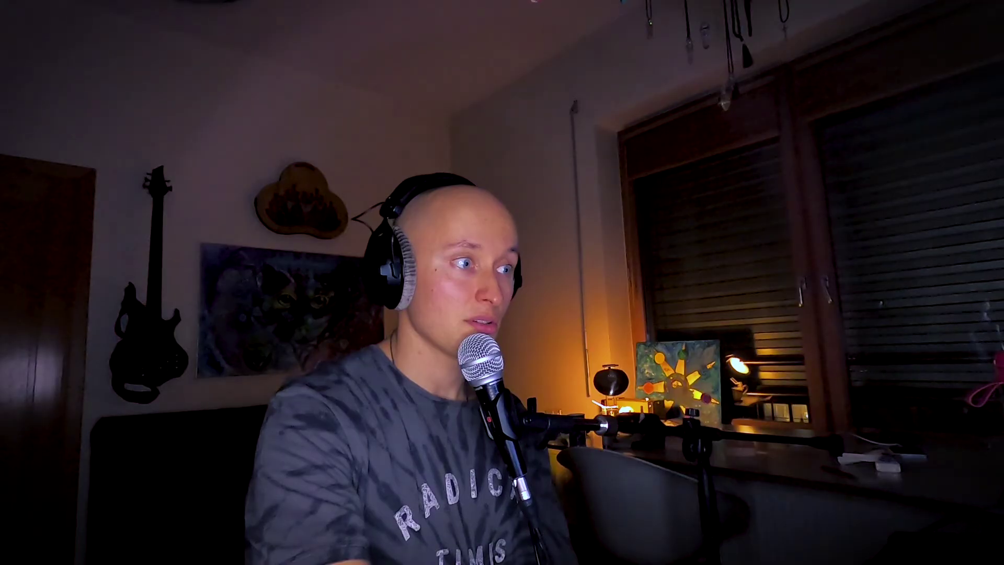